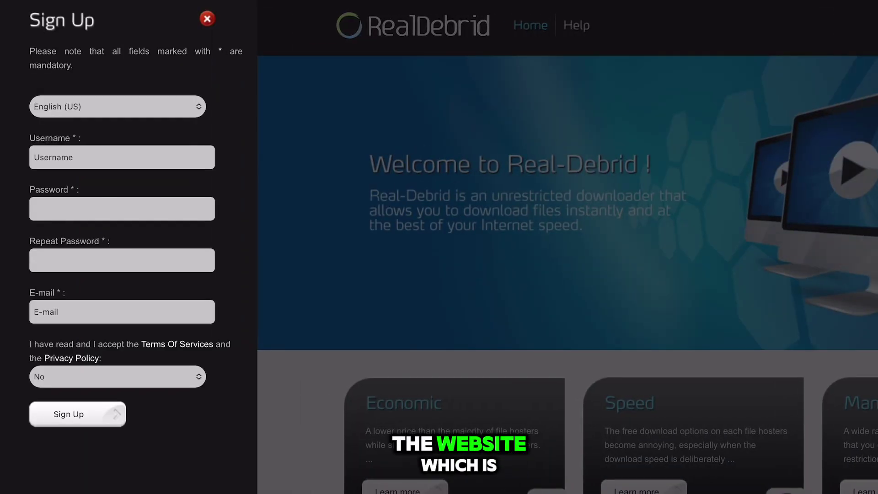
# Step: Enter the username 'Qqq' in the Real-Debrid sign-up form and move on to the e-mail field
pyautogui.click(121, 157)
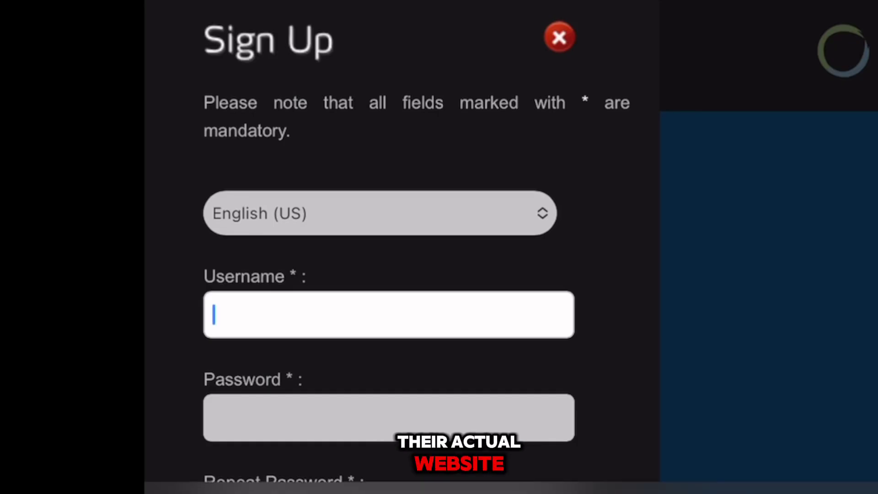
pyautogui.write('Qqq')
pyautogui.press('Tab')
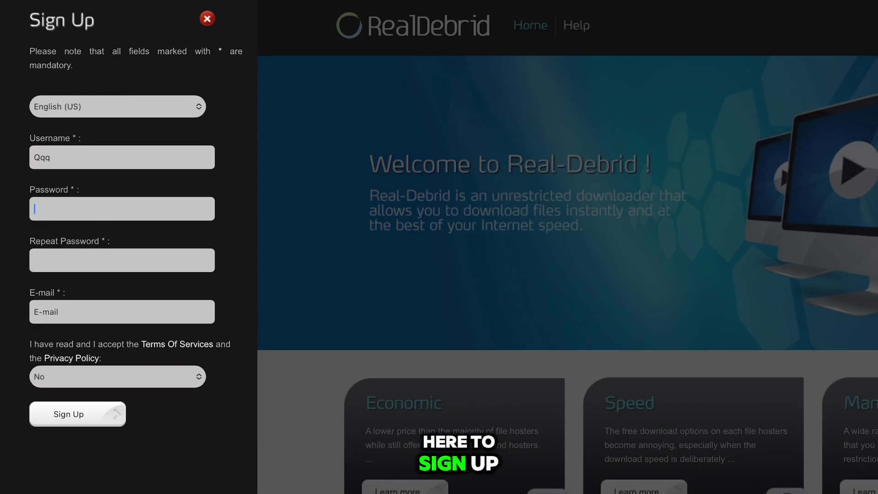
pyautogui.scroll(-2, 439, 247)
pyautogui.click(122, 202)
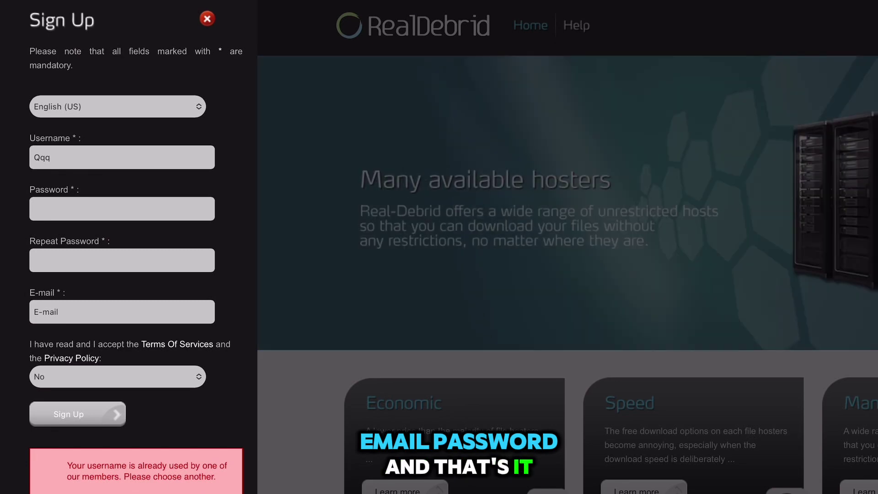
# Step: Close the sign-up form and log in to the existing account with the saved password
pyautogui.click(207, 19)
pyautogui.click(695, 25)
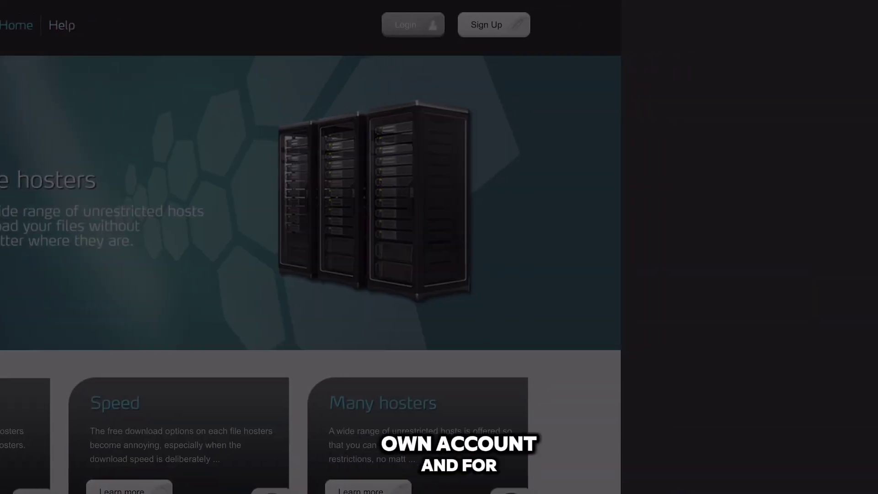
pyautogui.click(732, 56)
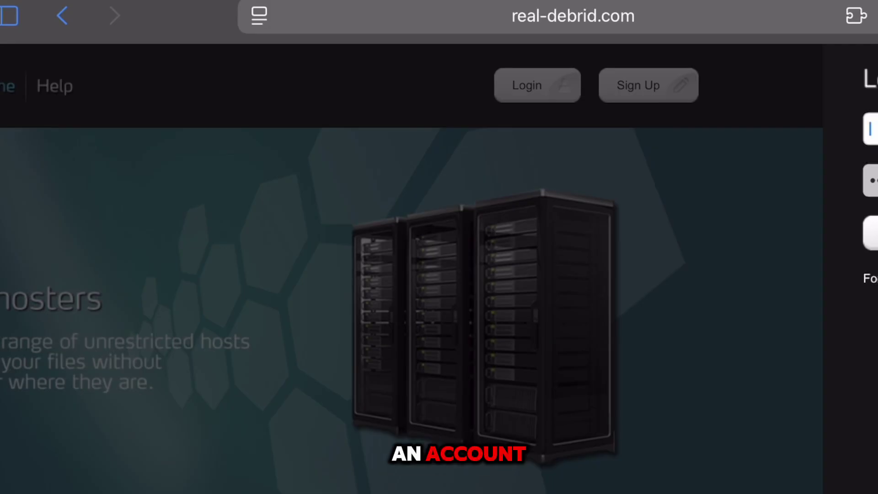
pyautogui.click(412, 478)
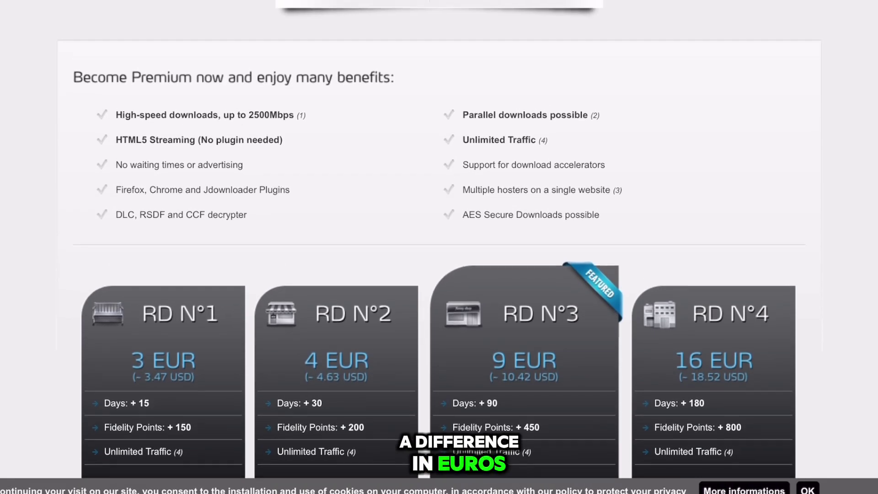
# Step: Scroll through the RD N°1–N°4 premium plans priced 3, 4, 9 and 16 EUR
pyautogui.scroll(-5, 439, 247)
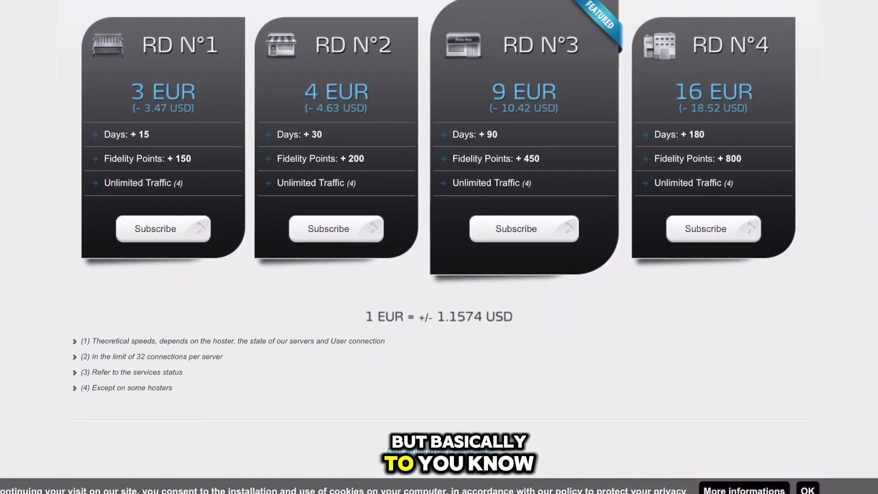
pyautogui.scroll(1, 439, 247)
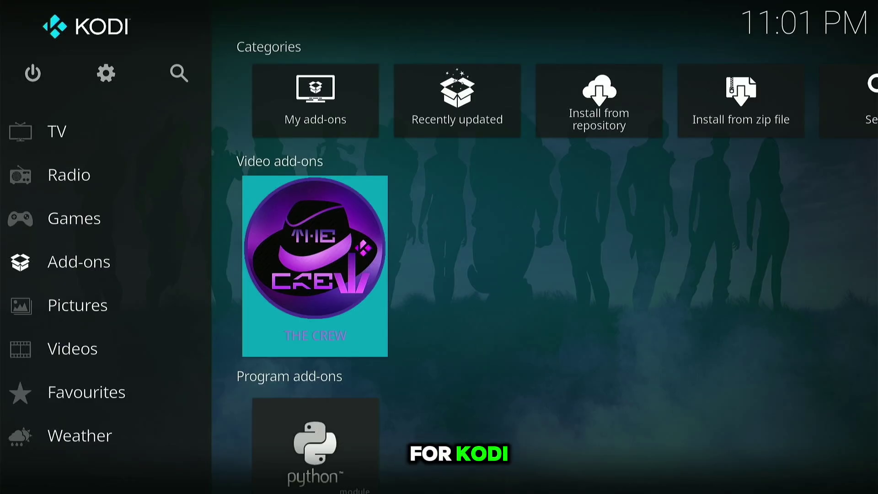
# Step: Open The Crew's Tools > RESOLVEURL: Settings at the Universal Resolvers 2 category
pyautogui.press('Return')
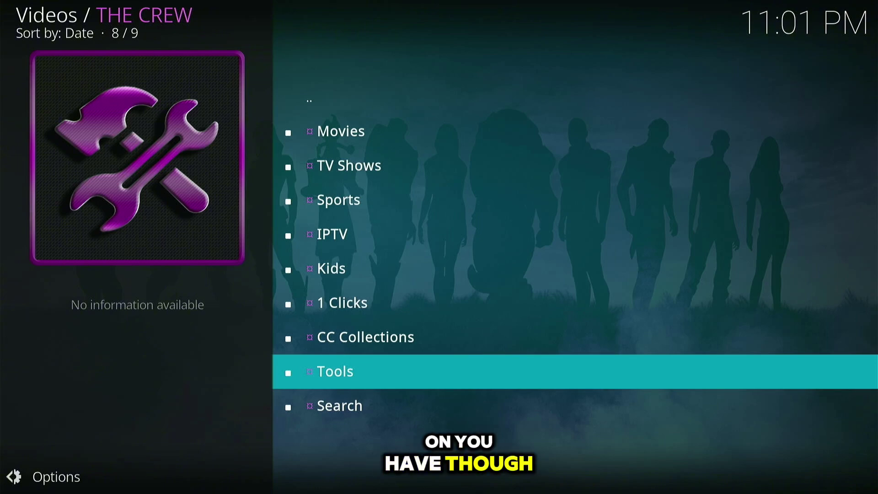
pyautogui.press('Return')
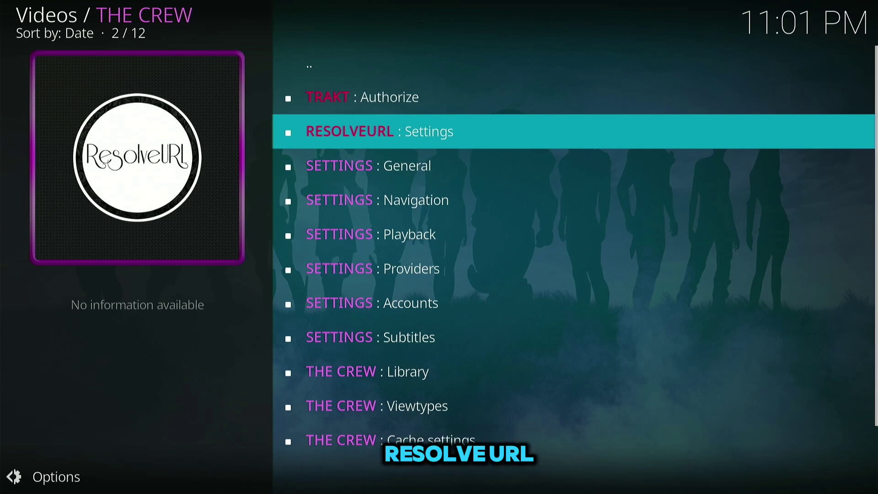
pyautogui.press('Return')
pyautogui.press('Down')
pyautogui.press('Left')
pyautogui.press('Down')
pyautogui.press('Down')
pyautogui.press('Right')
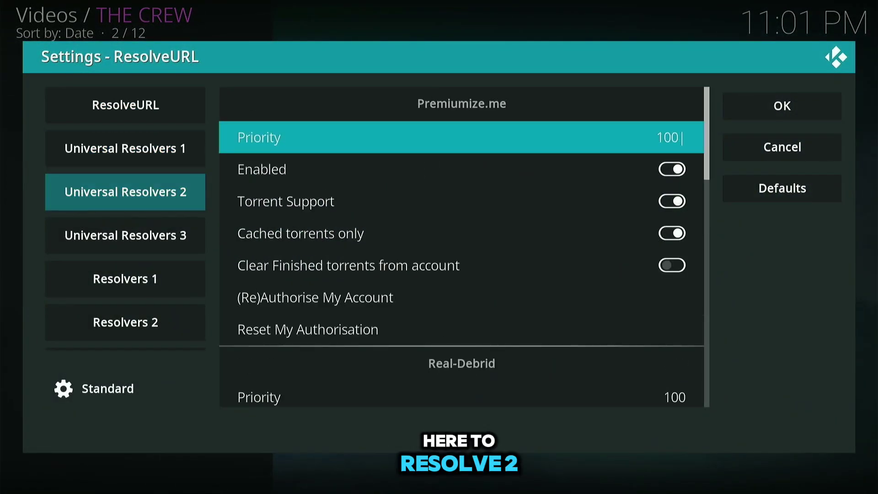
# Step: Select Real-Debrid's (Re)Authorise My Account in ResolveURL, then close the settings dialog
pyautogui.press('Down')
pyautogui.press('Down')
pyautogui.press('Down')
pyautogui.press('Down')
pyautogui.press('Down')
pyautogui.press('Down')
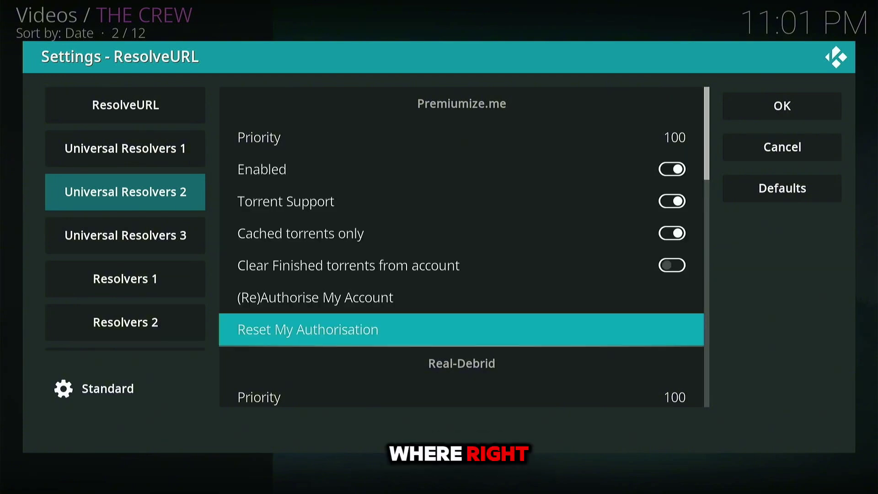
pyautogui.press('Down')
pyautogui.press('Down')
pyautogui.press('Down')
pyautogui.press('Down')
pyautogui.press('Down')
pyautogui.press('Down')
pyautogui.press('Down')
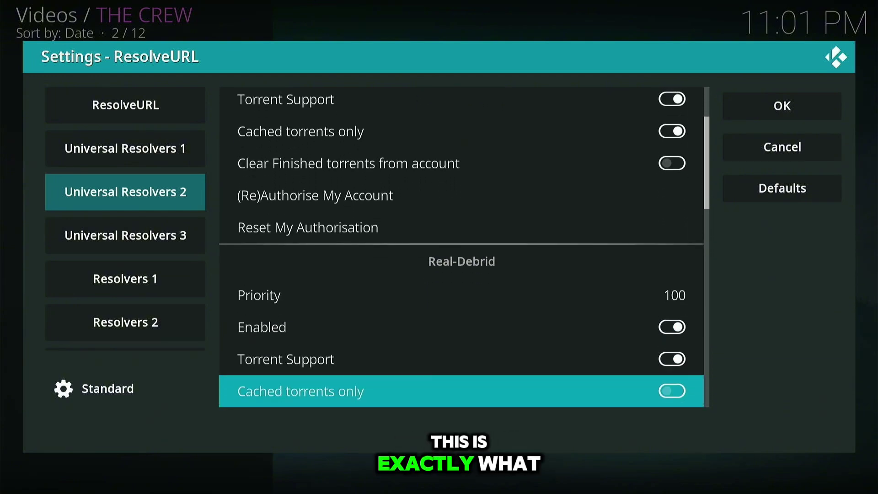
pyautogui.press('Up')
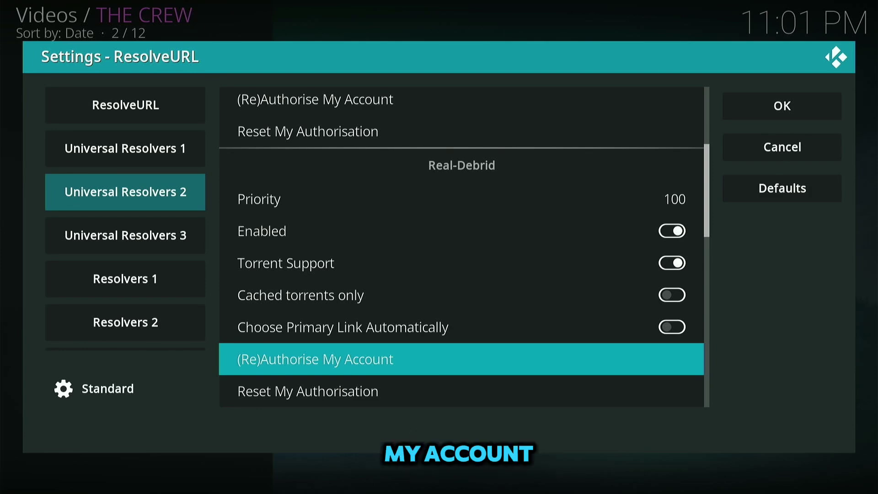
pyautogui.press('Return')
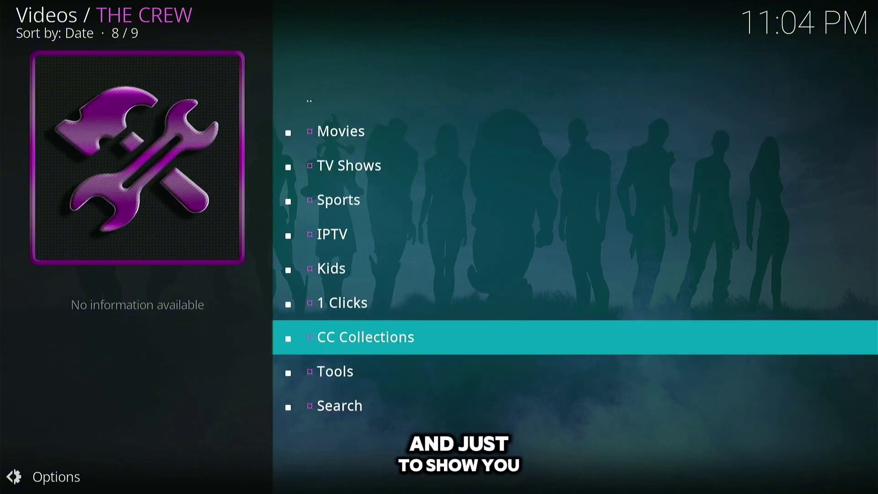
pyautogui.press('Up')
pyautogui.press('Up')
pyautogui.press('Up')
pyautogui.press('Up')
pyautogui.press('Up')
pyautogui.press('Up')
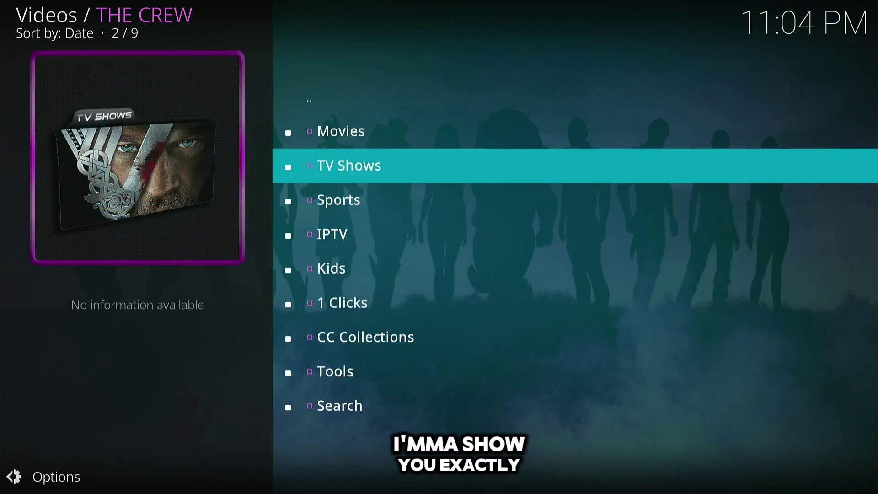
# Step: Find RD 1080P links for a Rick and Morty season 6 episode via TV Shows > Highly Rated
pyautogui.press('Return')
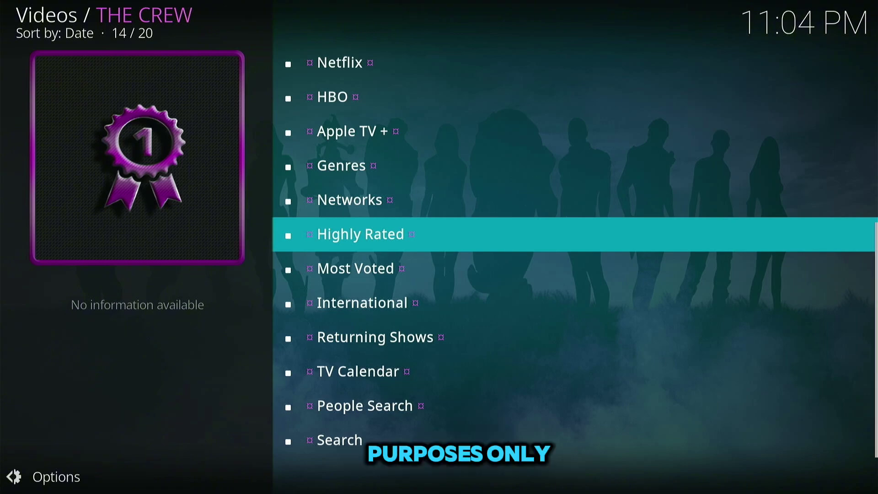
pyautogui.press('Return')
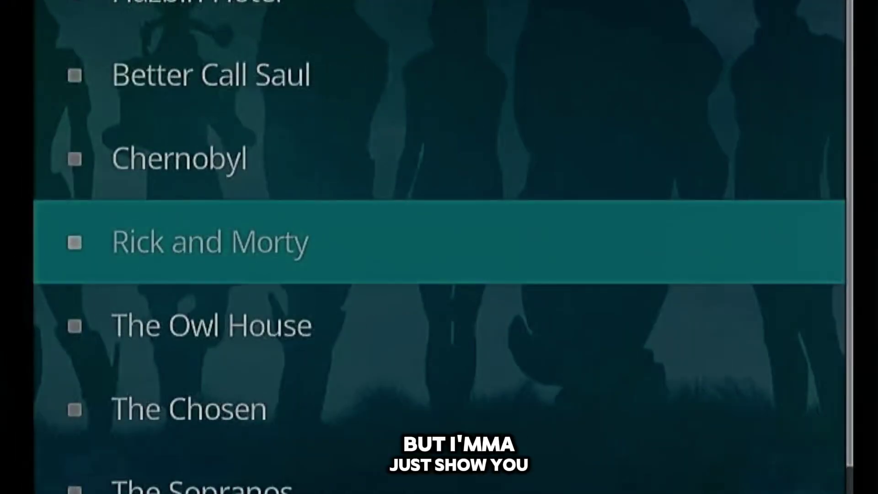
pyautogui.press('Return')
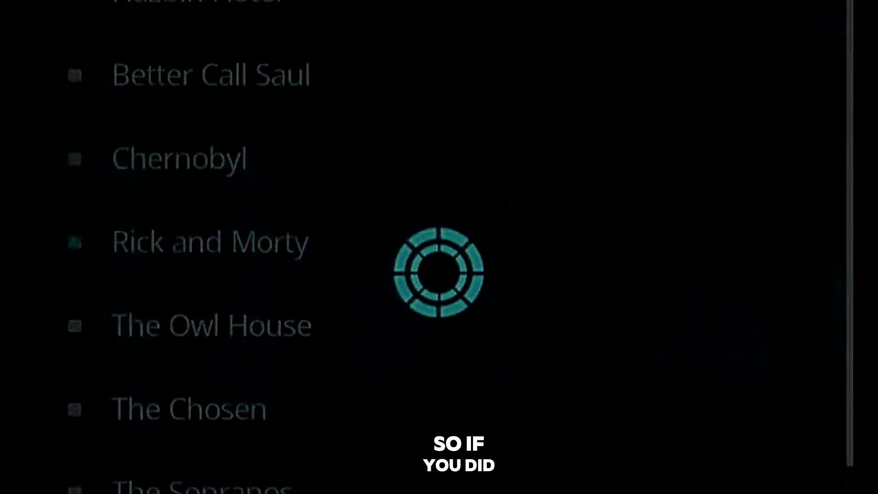
pyautogui.press('Return')
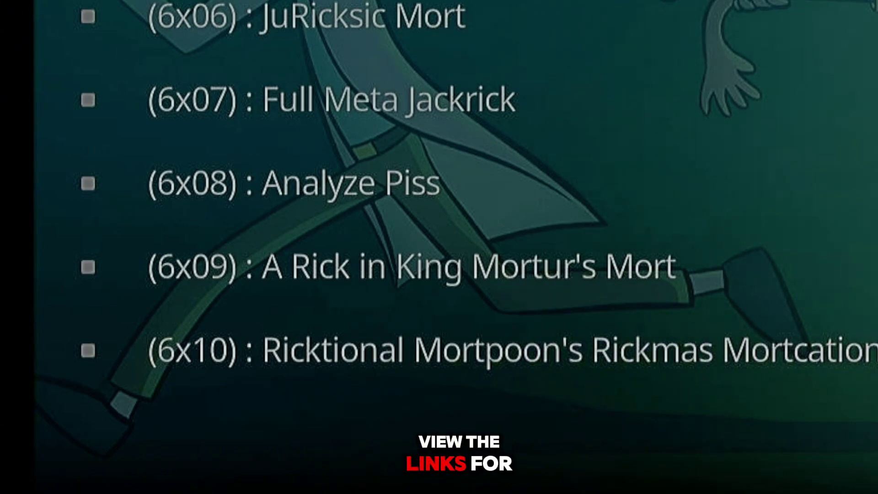
pyautogui.press('Return')
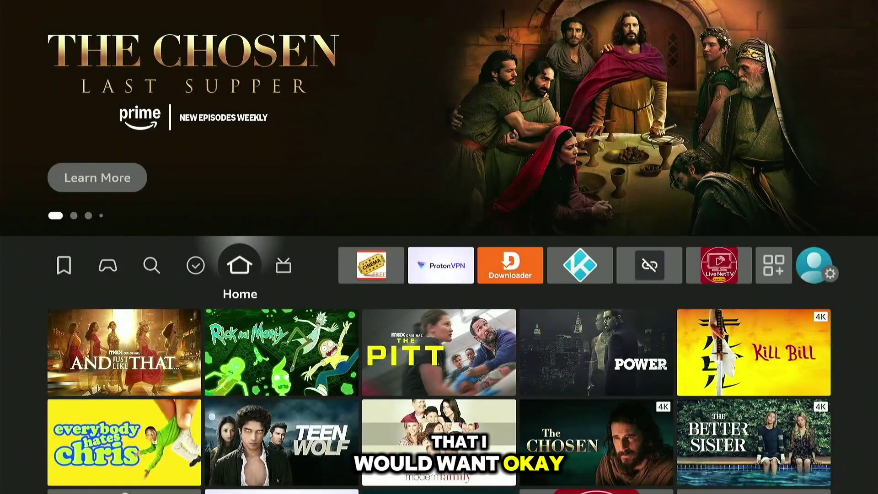
pyautogui.press('Right')
pyautogui.press('Right')
pyautogui.press('Right')
pyautogui.press('Left')
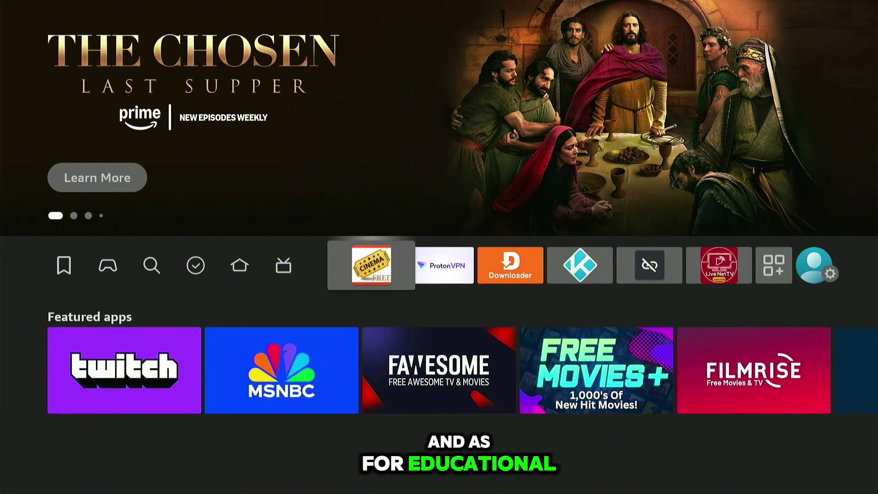
# Step: In Cinema HD, start Login to Real-Debrid from Settings > ACCOUNT to get the pairing code
pyautogui.press('Return')
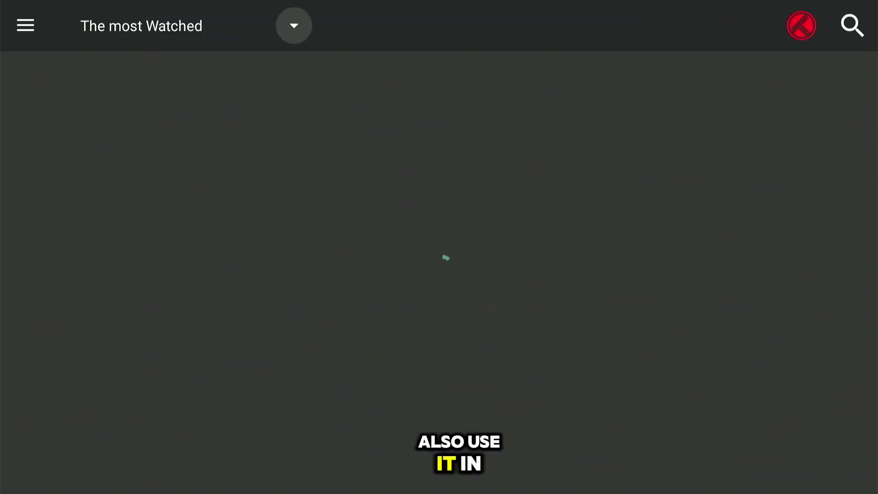
pyautogui.press('Return')
pyautogui.press('Down')
pyautogui.press('Down')
pyautogui.press('Down')
pyautogui.press('Down')
pyautogui.press('Down')
pyautogui.press('Down')
pyautogui.press('Down')
pyautogui.press('Down')
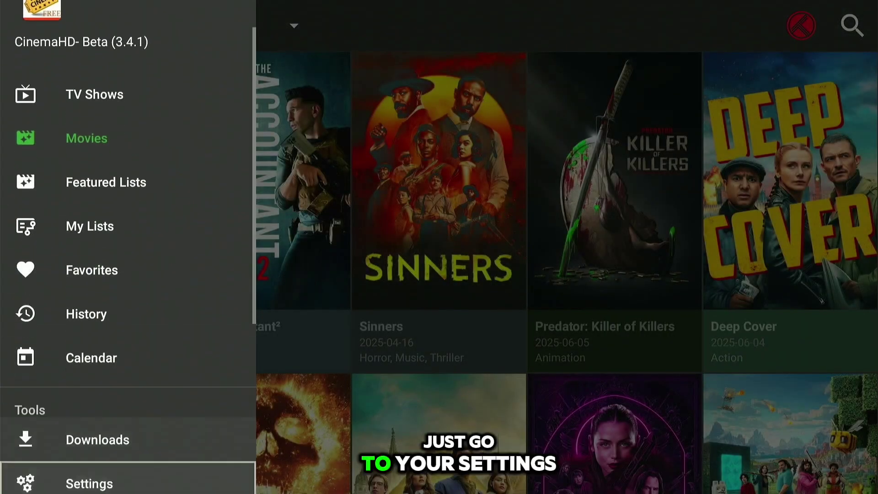
pyautogui.press('Return')
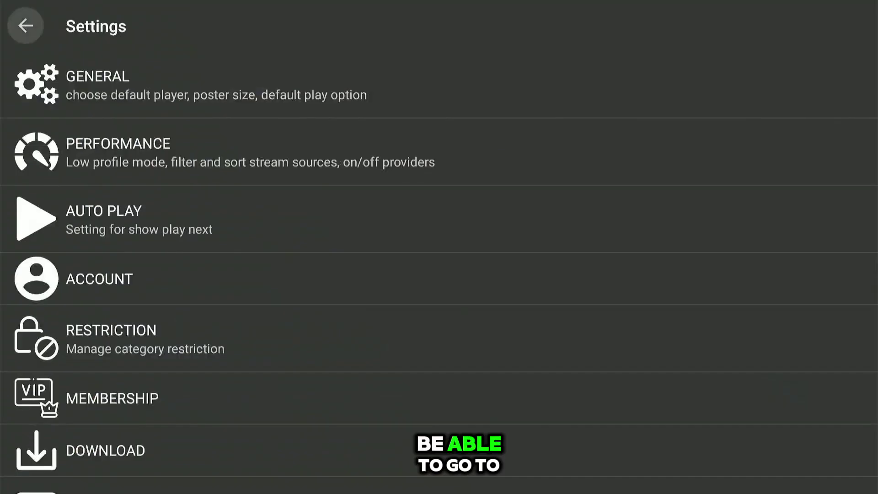
pyautogui.press('Down')
pyautogui.press('Down')
pyautogui.press('Down')
pyautogui.press('Down')
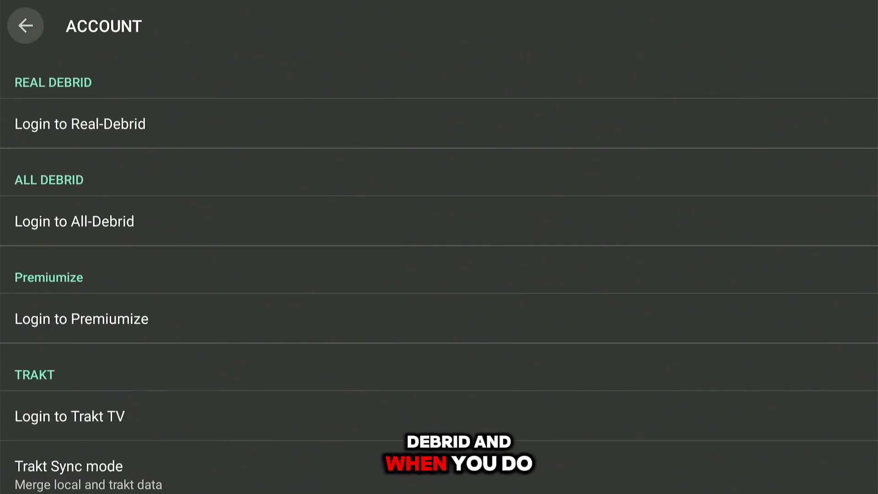
pyautogui.click(80, 123)
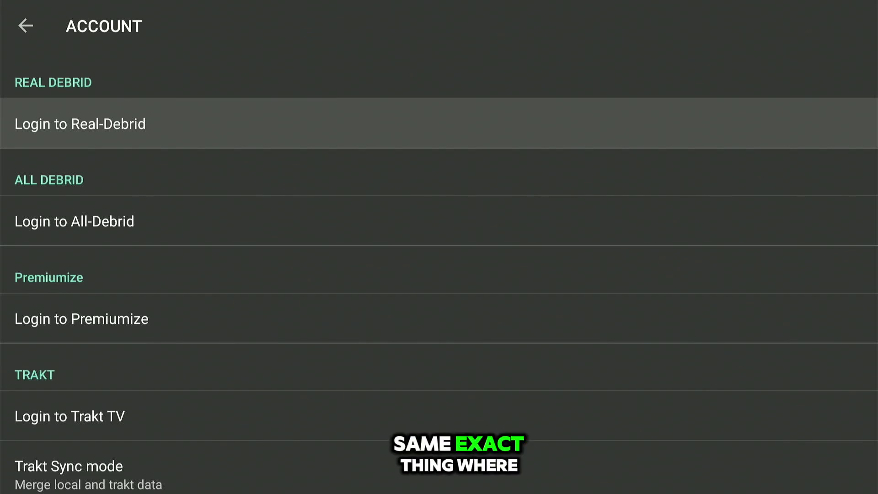
pyautogui.press('Return')
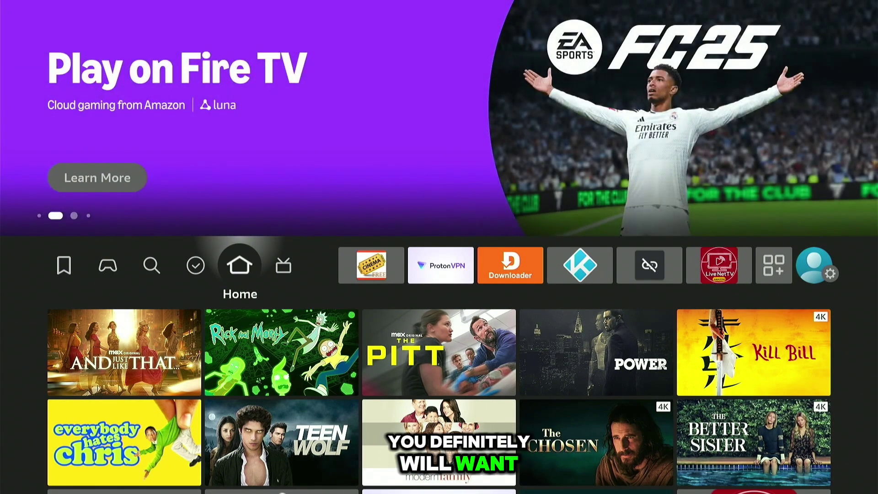
pyautogui.press('Right')
pyautogui.press('Right')
pyautogui.press('Right')
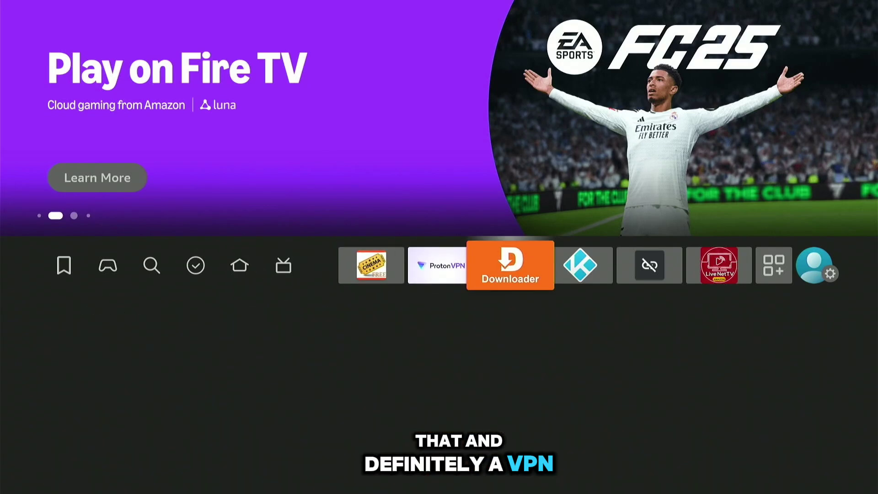
pyautogui.press('Left')
pyautogui.press('Return')
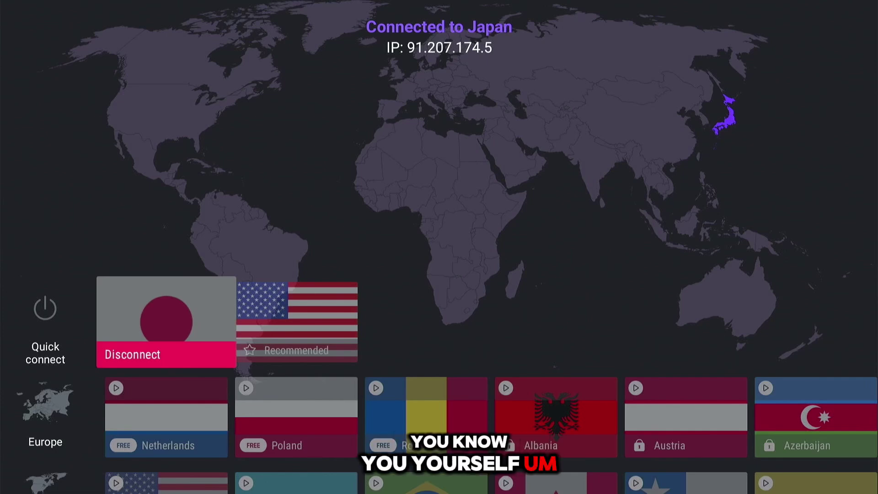
pyautogui.press('Home')
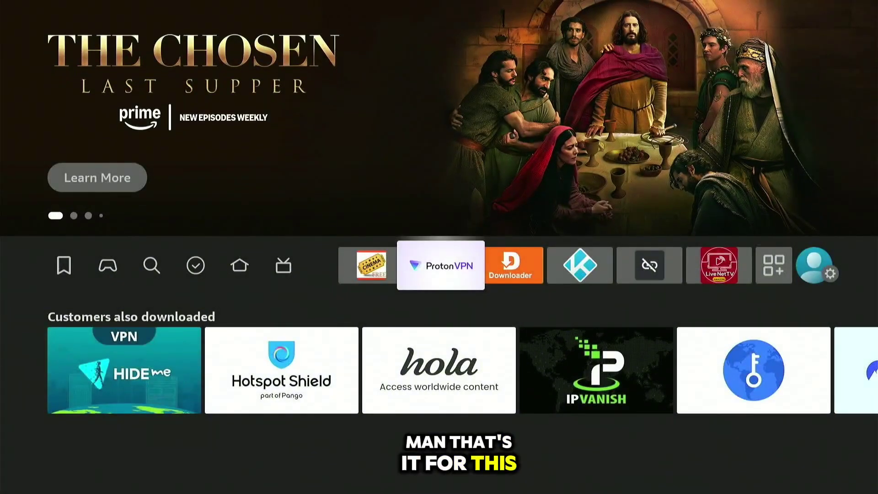